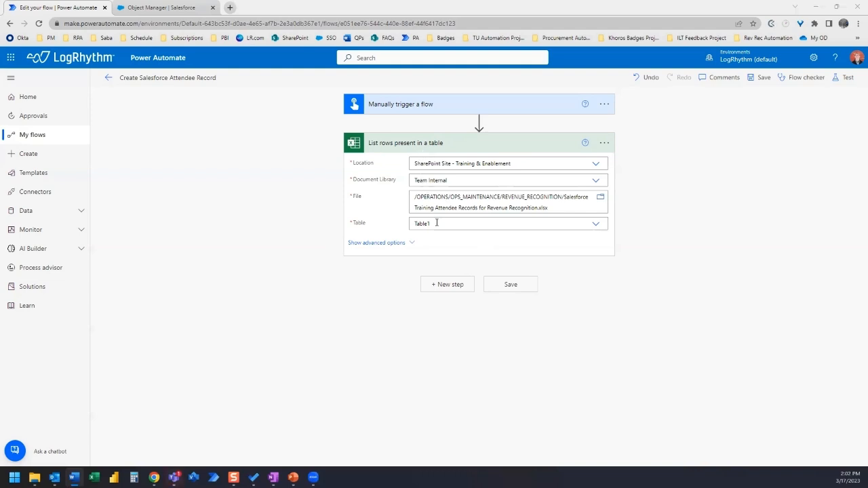
# - Add a Salesforce Create record action as the new step after List rows
pyautogui.click(447, 285)
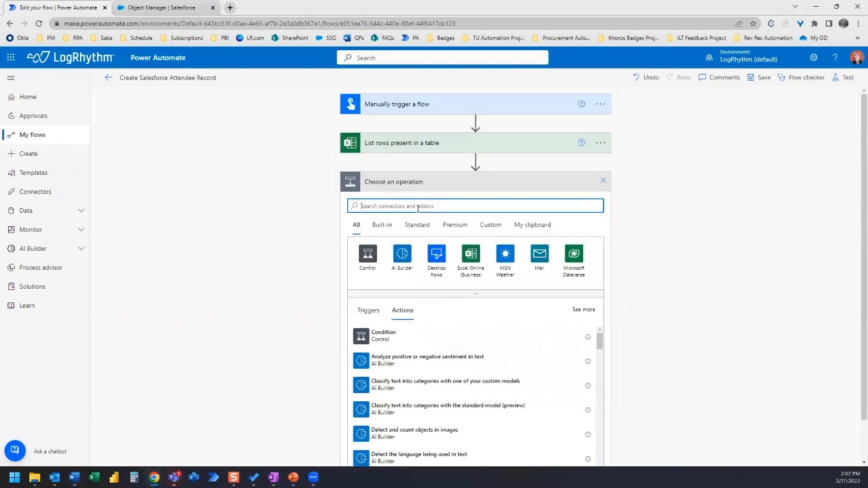
pyautogui.write('salesforce')
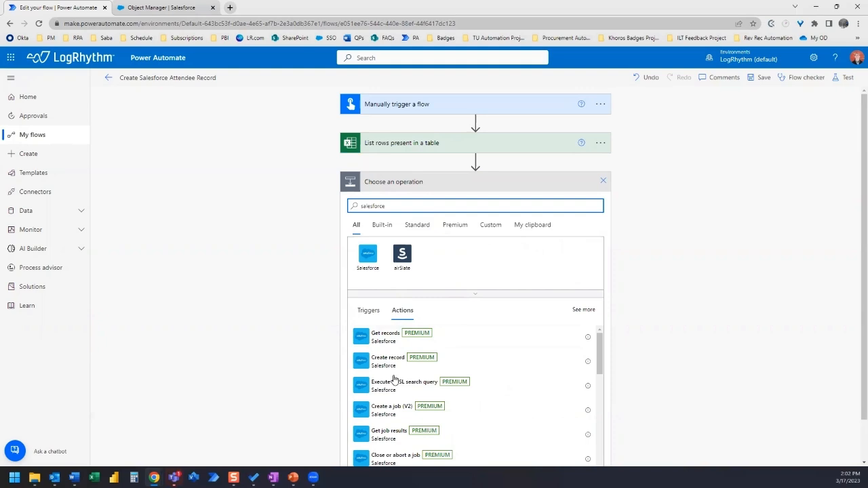
pyautogui.click(391, 362)
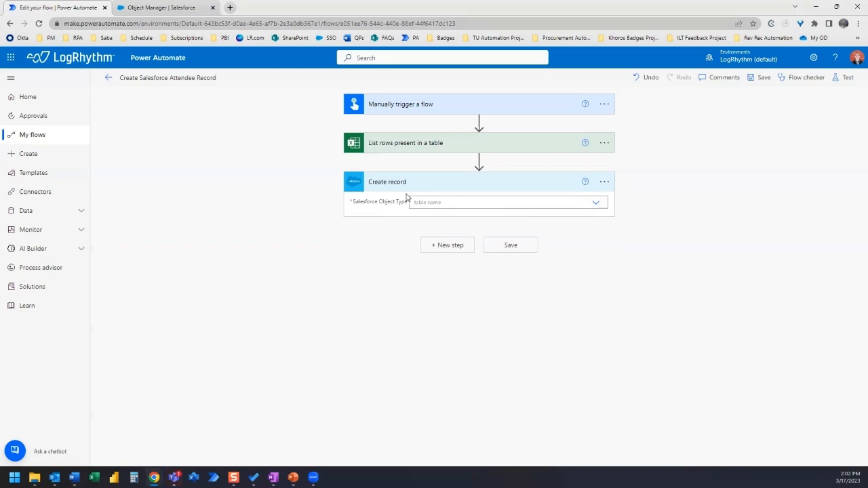
pyautogui.click(598, 205)
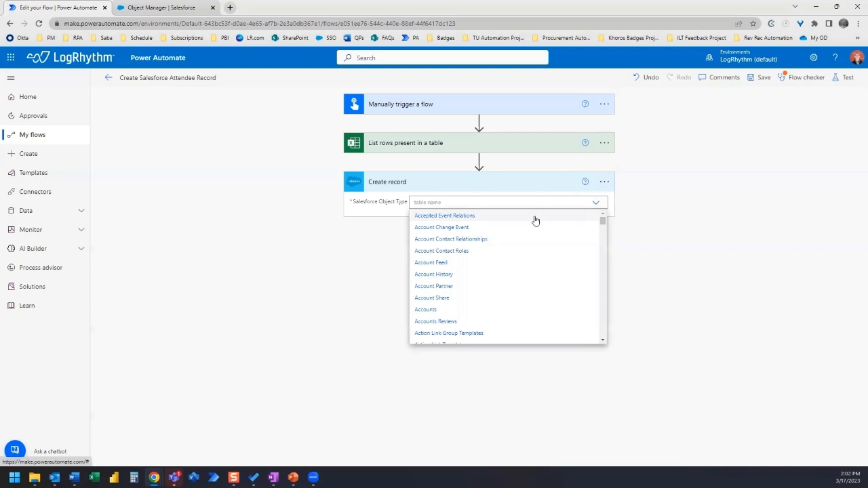
pyautogui.scroll(-5, 513, 255)
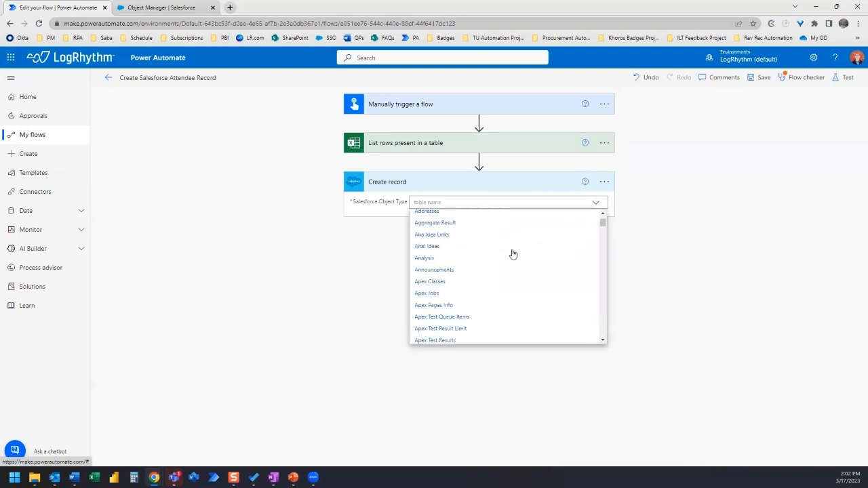
pyautogui.scroll(5, 514, 254)
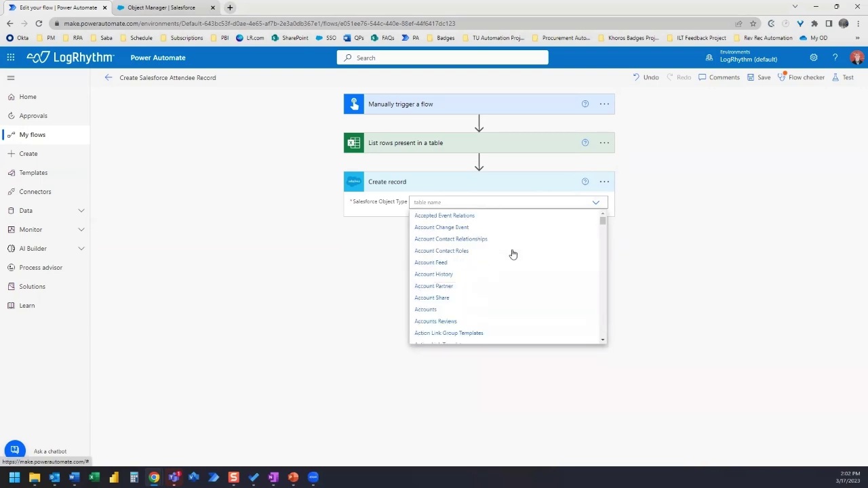
pyautogui.click(485, 202)
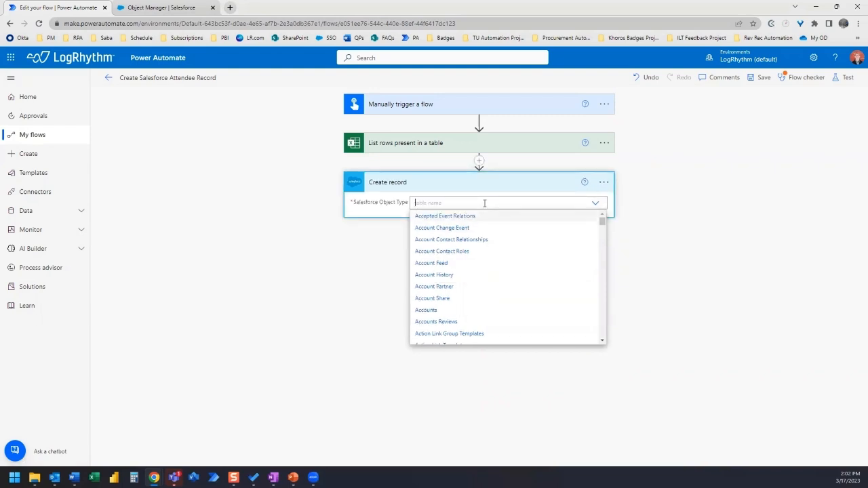
pyautogui.write('cont')
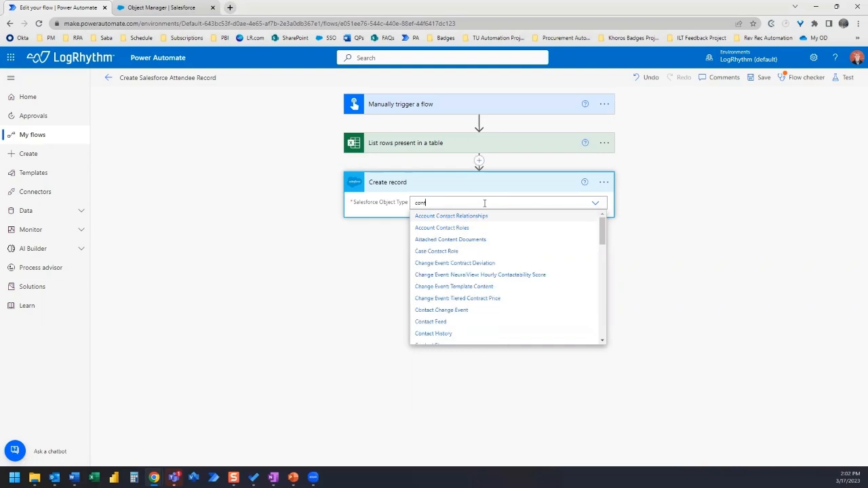
pyautogui.write('act')
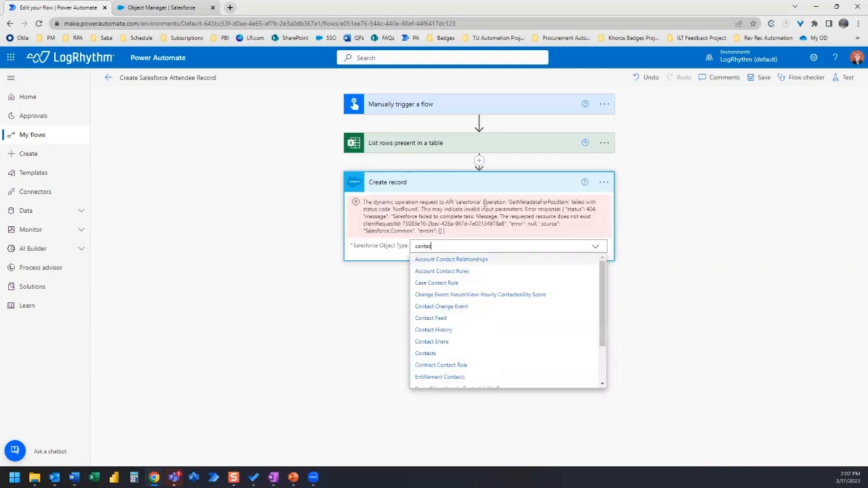
pyautogui.click(425, 354)
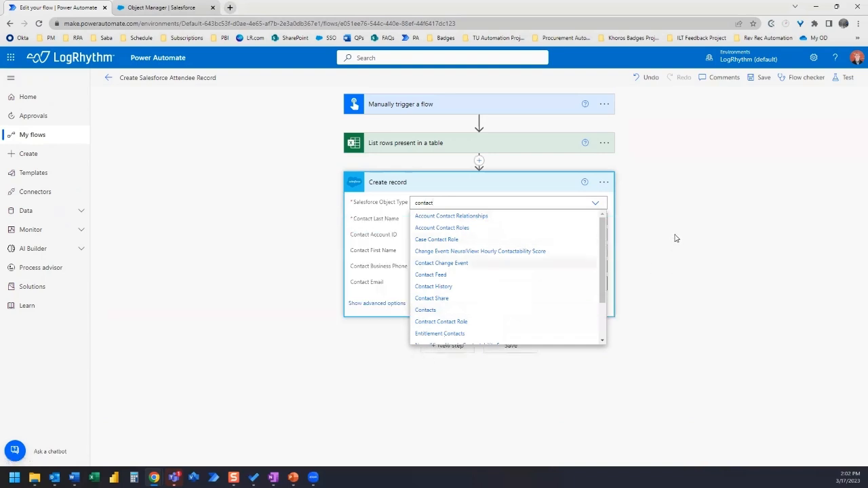
pyautogui.click(642, 227)
pyautogui.click(453, 202)
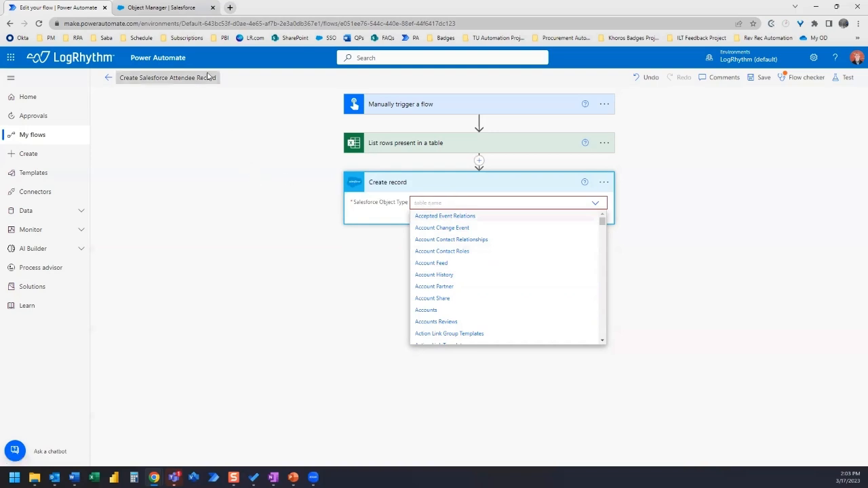
# - Copy the Training_Attendee_Tracking_del__c API name from Object Manager and return to the flow
pyautogui.click(166, 8)
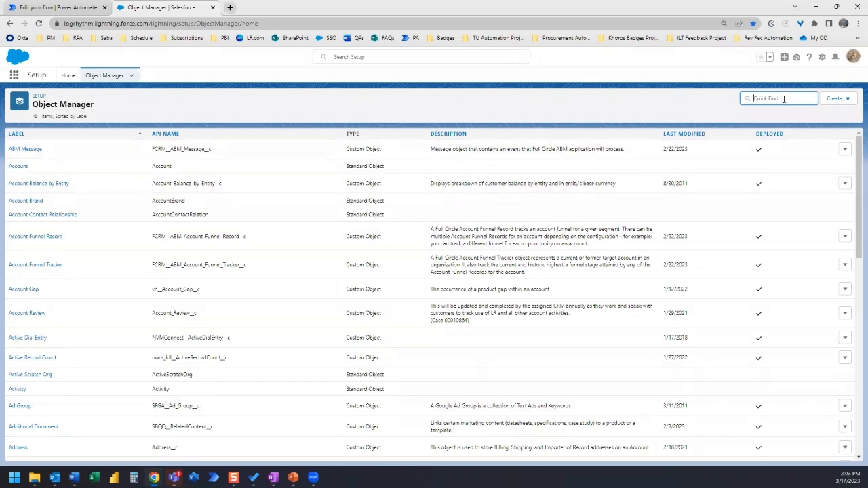
pyautogui.write('training')
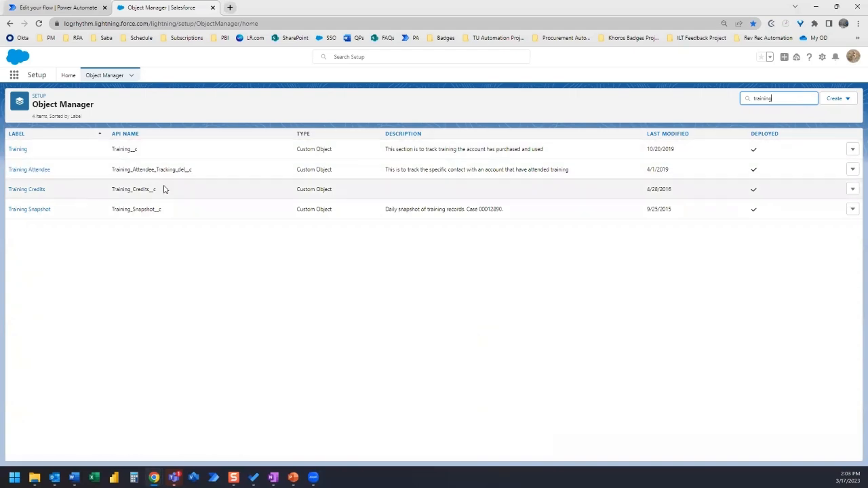
pyautogui.moveTo(191, 170); pyautogui.dragTo(112, 169)
pyautogui.hotkey('ctrl', 'c')
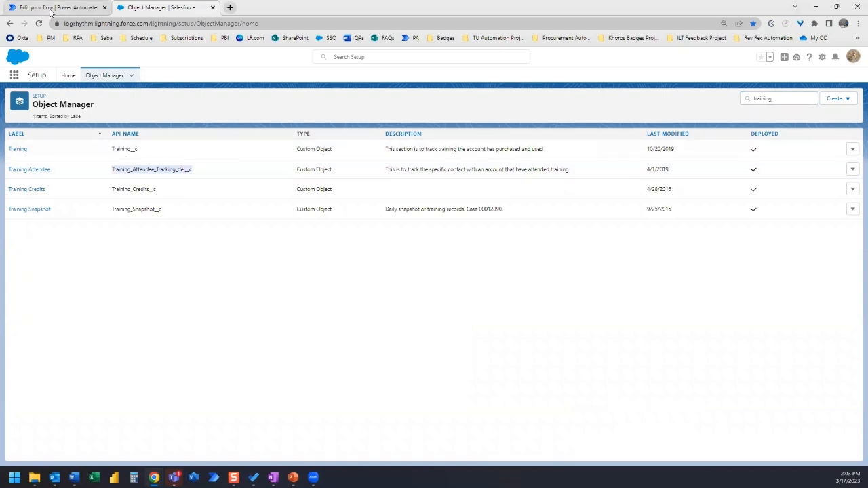
pyautogui.click(58, 8)
# - Paste Training_Attendee_Tracking_del__c as the custom object type of Create record
pyautogui.click(434, 201)
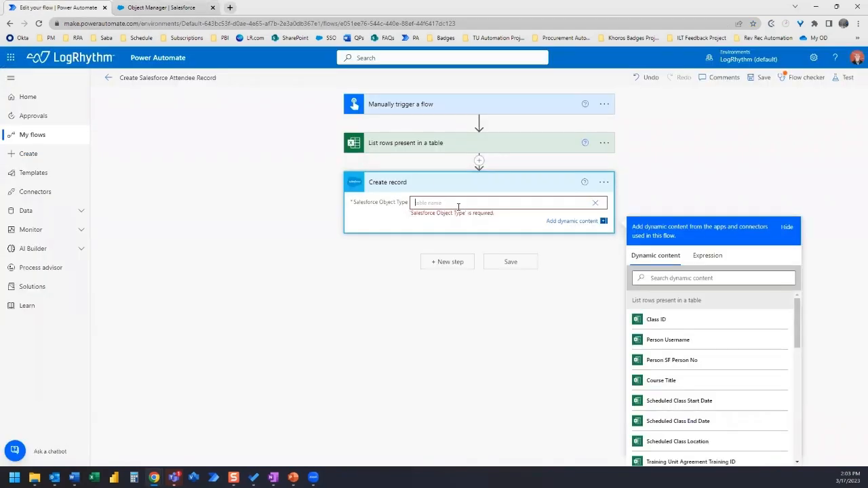
pyautogui.hotkey('ctrl', 'v')
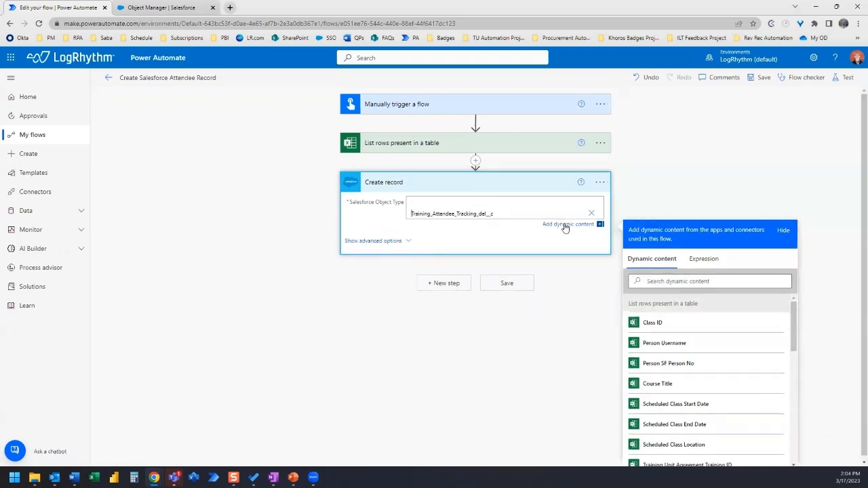
pyautogui.click(679, 194)
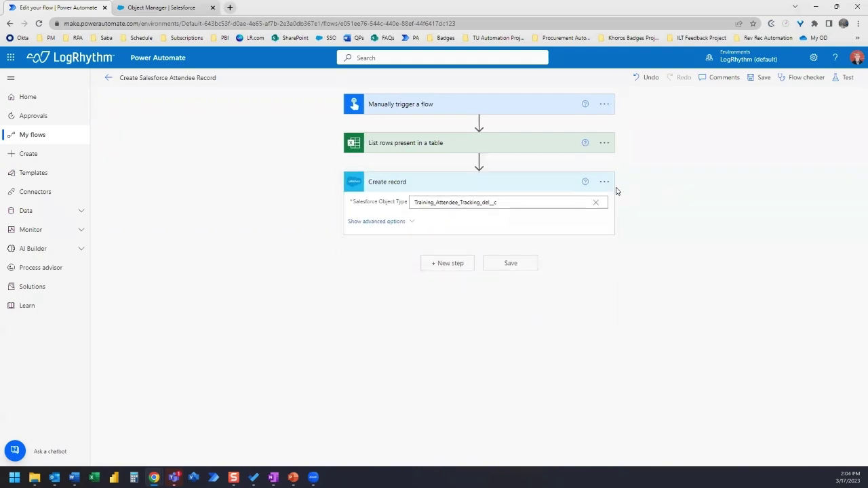
# - Expand the advanced options to reveal all Training Attendee fields on the action
pyautogui.click(412, 222)
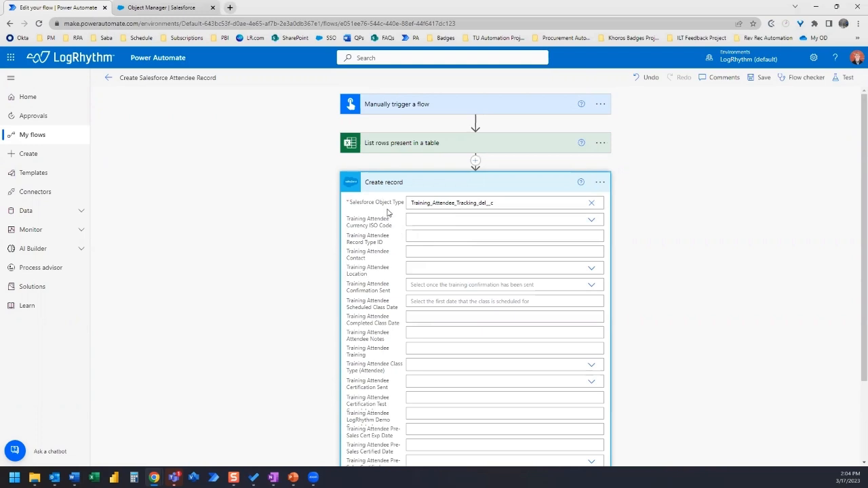
pyautogui.scroll(-4, 723, 293)
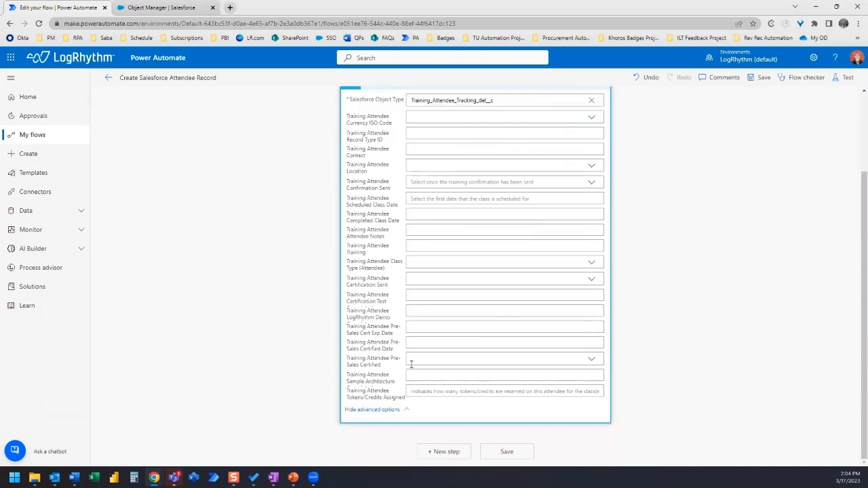
pyautogui.click(407, 410)
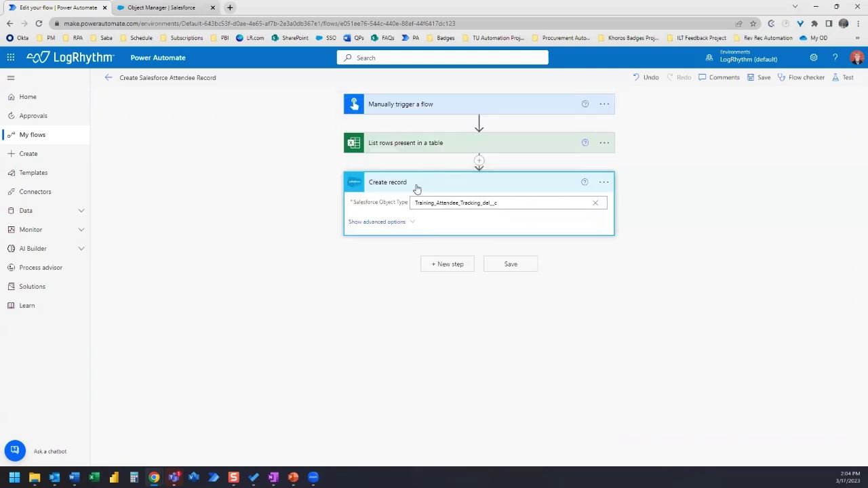
pyautogui.click(415, 224)
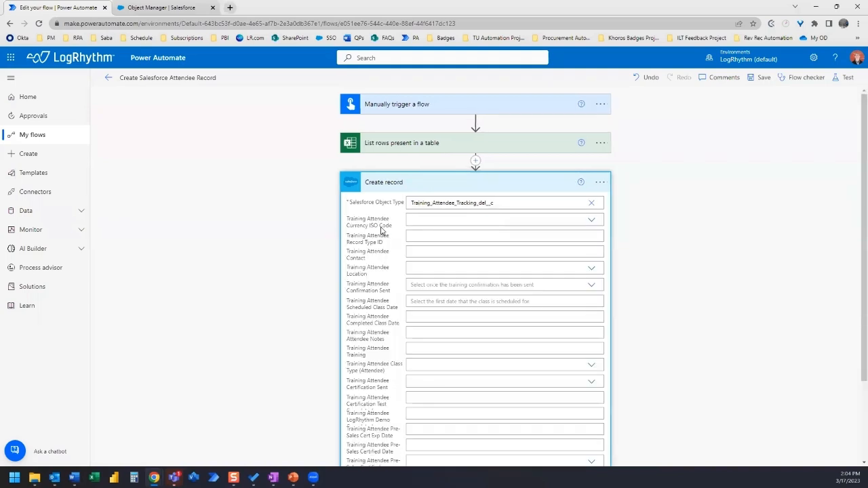
pyautogui.scroll(-2, 380, 231)
pyautogui.scroll(1, 389, 180)
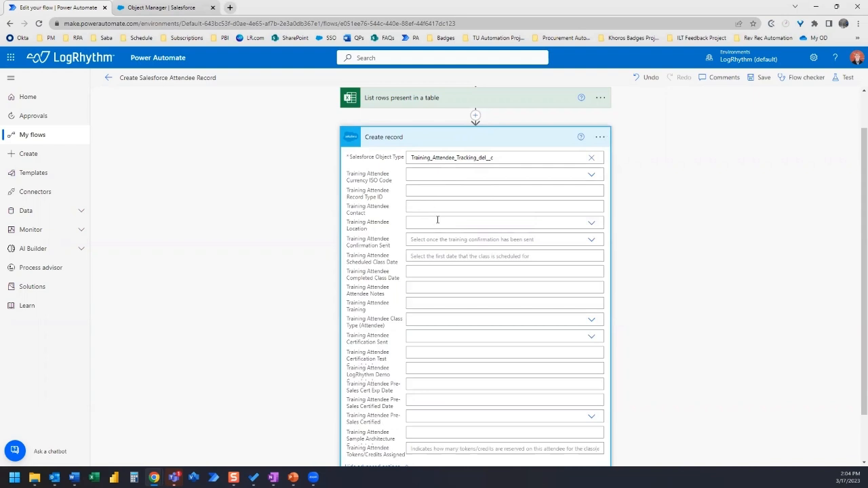
# - Select the Completed Class Date field to fill it from the Excel row columns
pyautogui.click(486, 209)
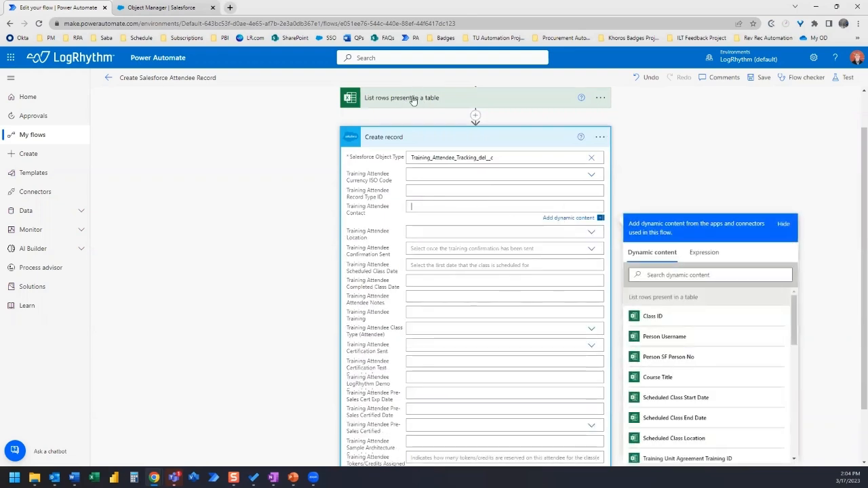
pyautogui.click(423, 283)
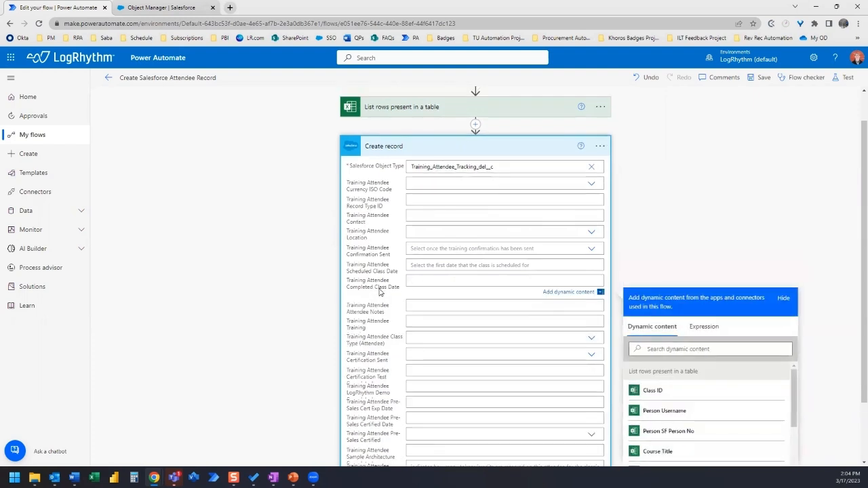
pyautogui.scroll(-2, 835, 387)
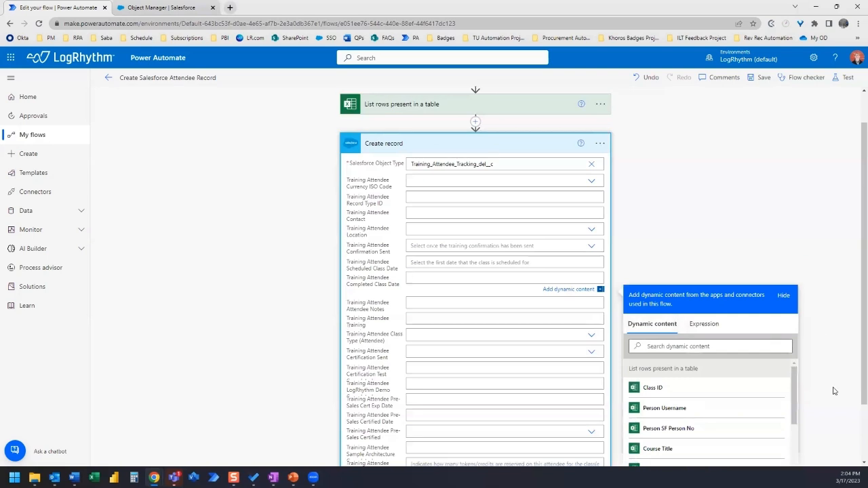
pyautogui.scroll(-1, 731, 385)
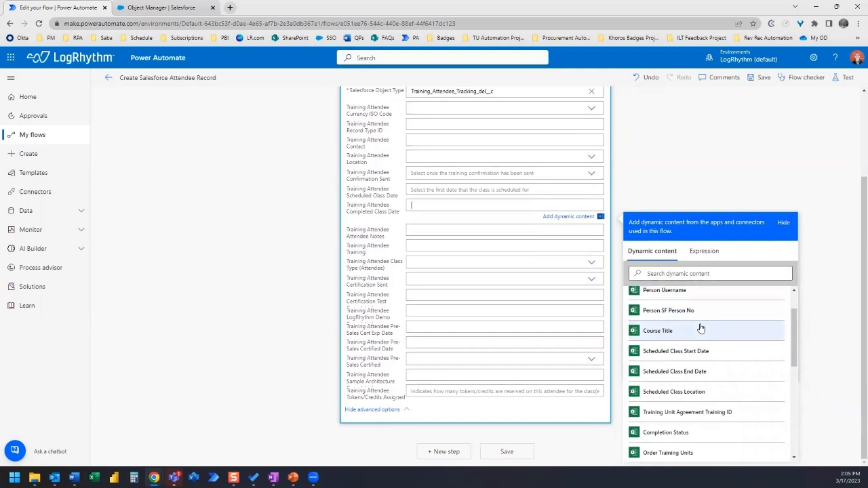
# - Map the Scheduled Class date into Completed Class Date, wrapping Create record in an Apply to each
pyautogui.click(701, 373)
pyautogui.click(567, 338)
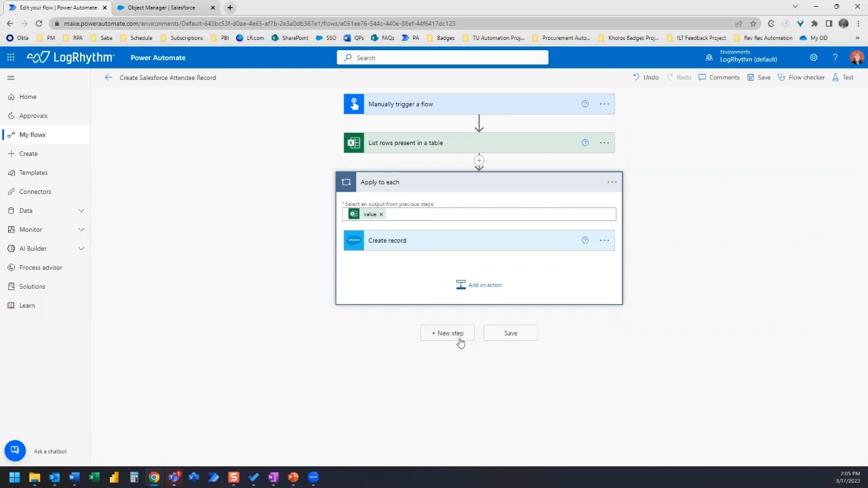
# - Add a second Apply to each loop over the Excel rows' value output after the first loop
pyautogui.click(451, 333)
pyautogui.write('a')
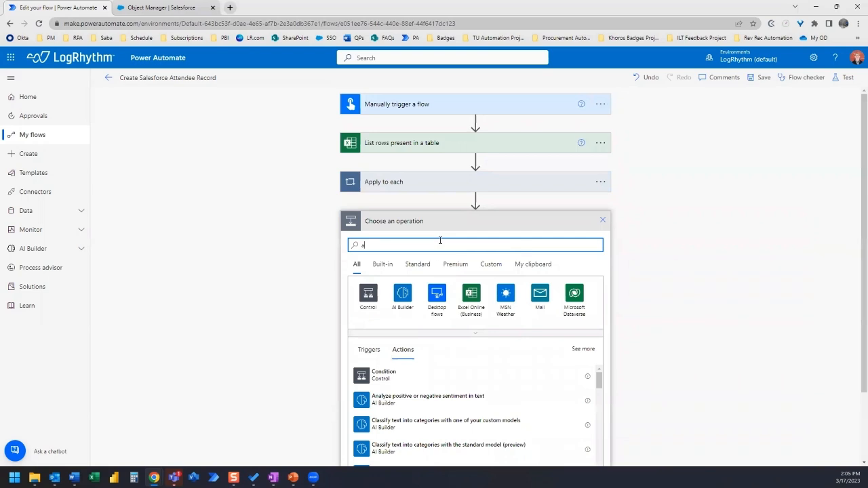
pyautogui.write('pply to each')
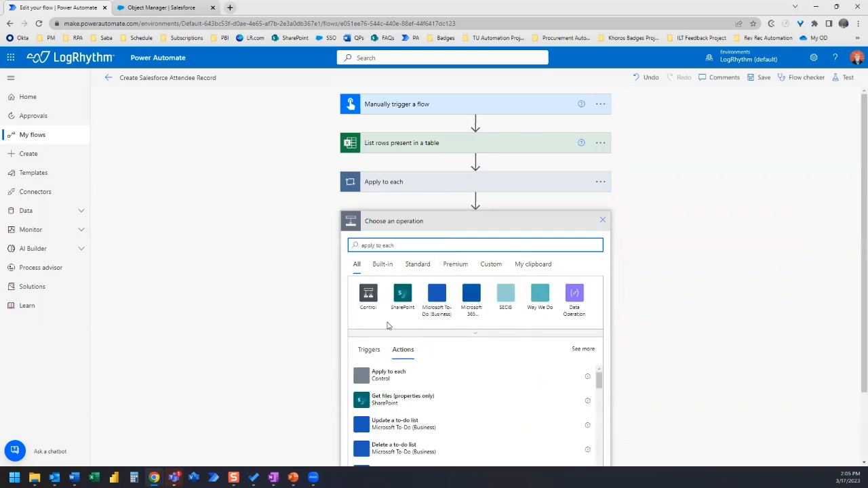
pyautogui.click(391, 378)
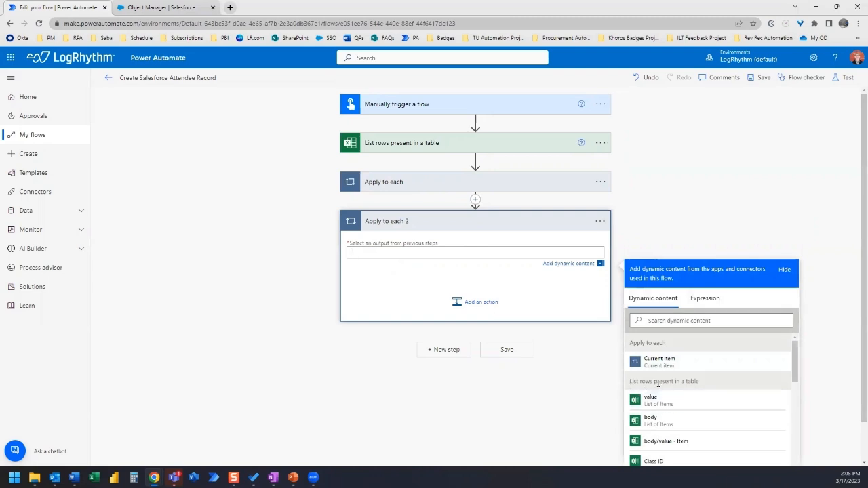
pyautogui.click(673, 404)
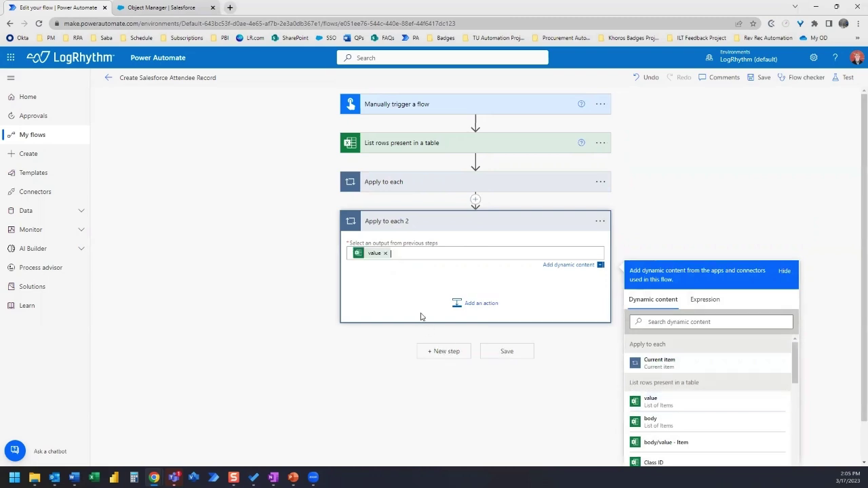
pyautogui.click(475, 302)
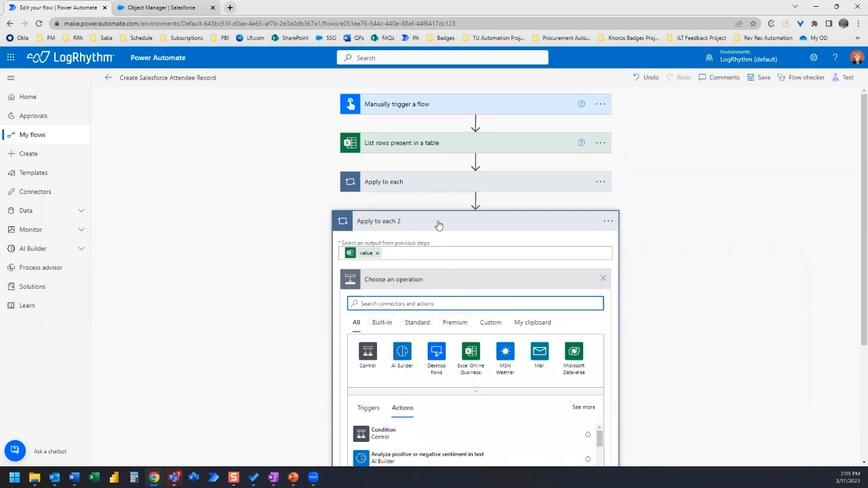
pyautogui.click(414, 184)
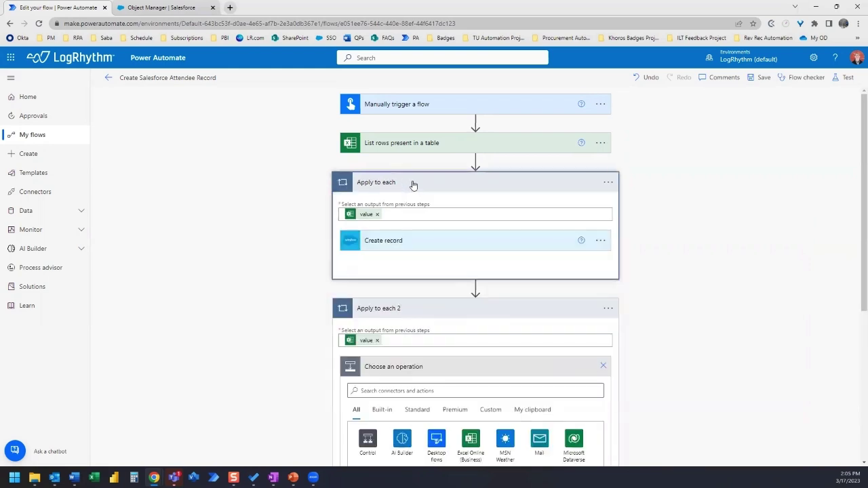
# - Review the Create record step and its Completed Class Date mapping
pyautogui.click(417, 245)
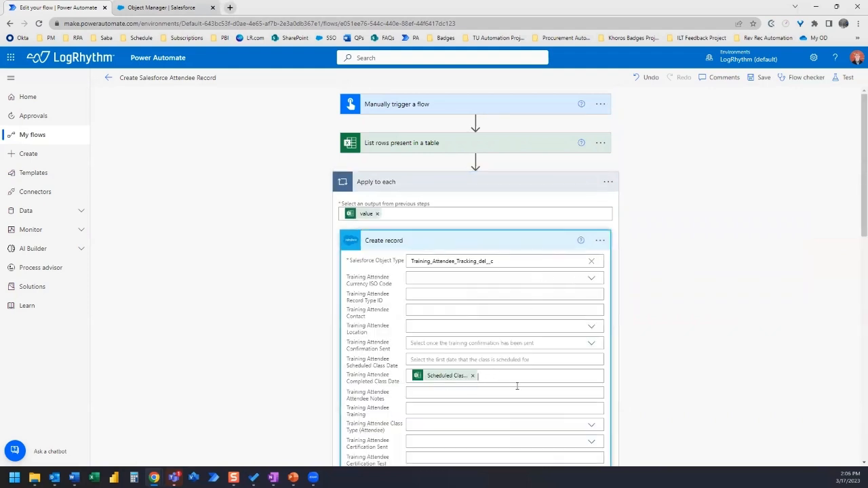
pyautogui.click(541, 379)
pyautogui.scroll(-3, 541, 358)
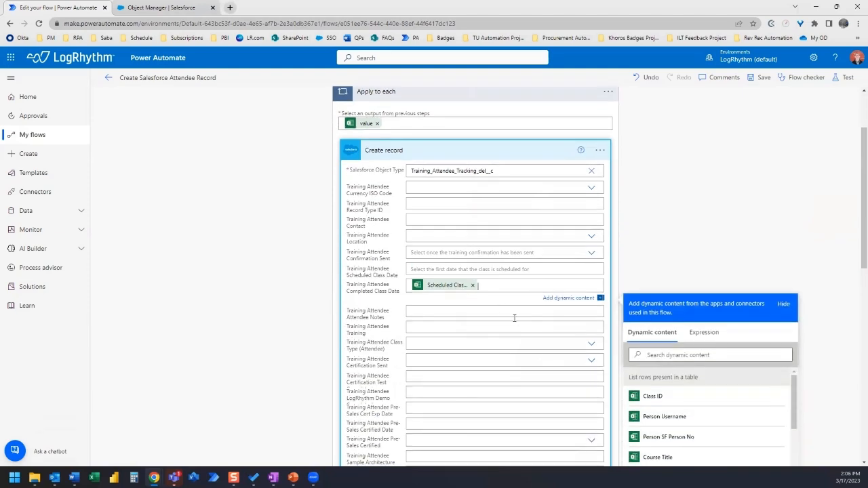
pyautogui.scroll(-2, 503, 310)
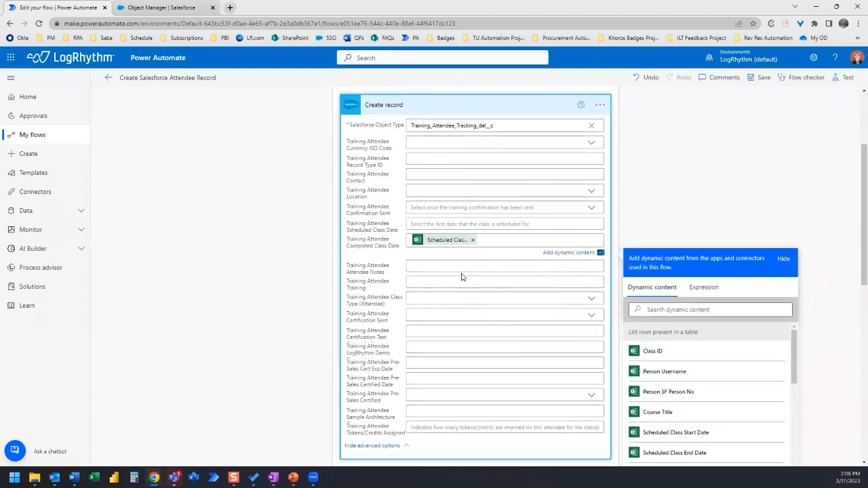
pyautogui.scroll(1, 432, 266)
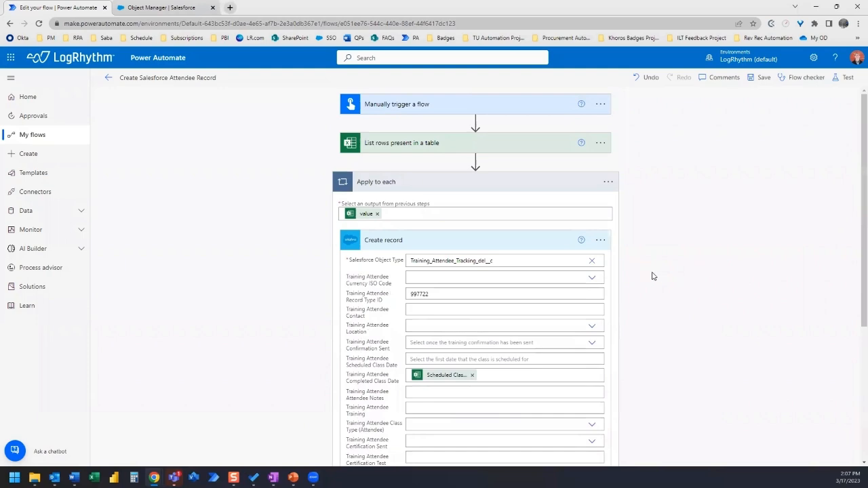
pyautogui.scroll(-8, 650, 271)
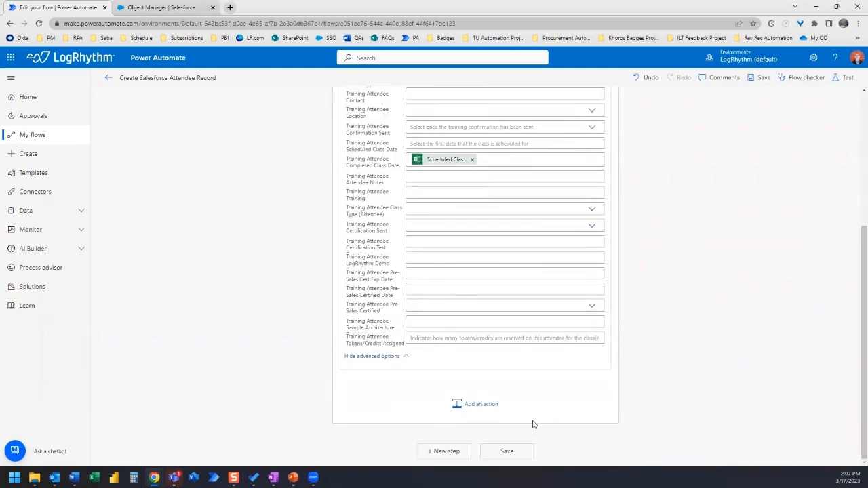
# - Save the Create Salesforce Attendee Record flow
pyautogui.click(507, 451)
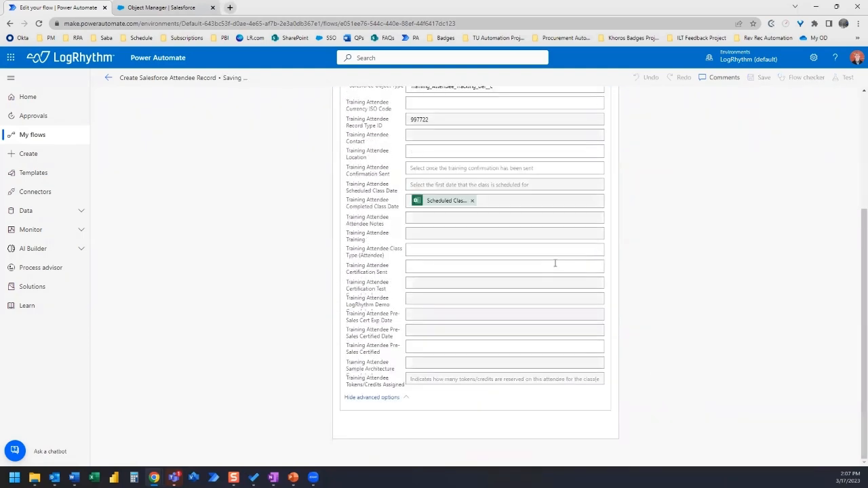